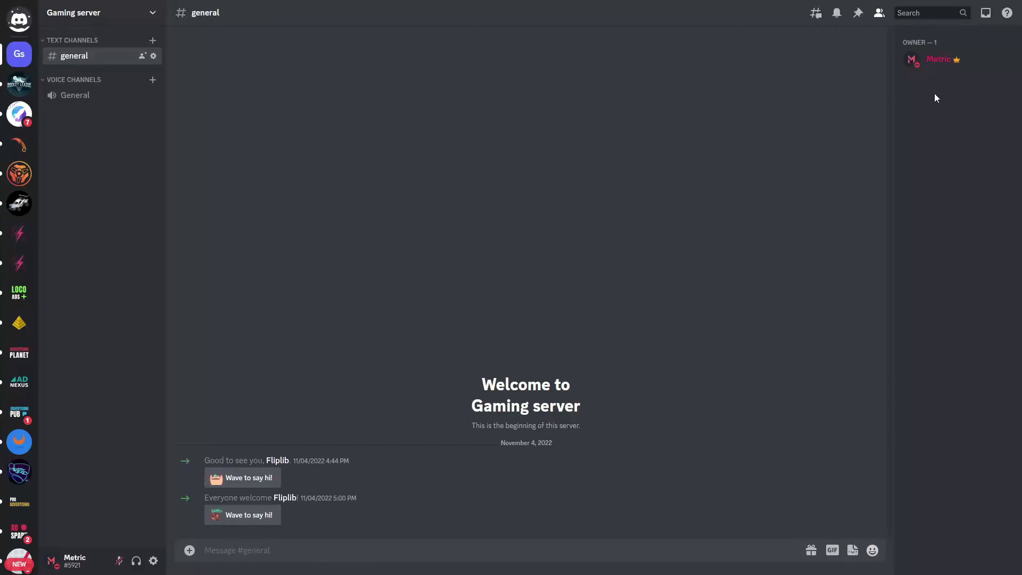
- Open the server owner's full profile from their avatar in the profile popout
click(935, 65)
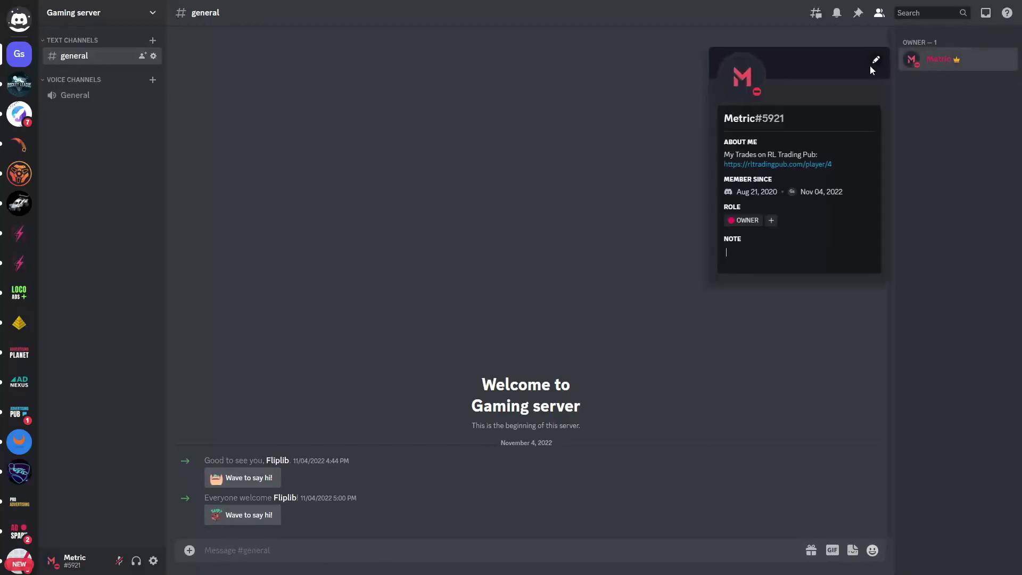
click(743, 80)
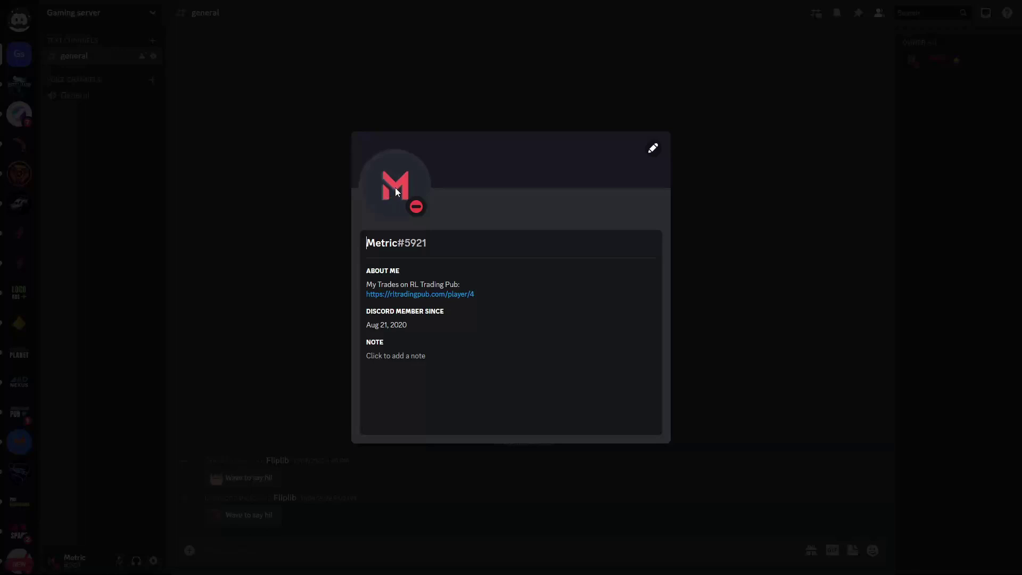
- Open Chrome DevTools beside Discord and switch from Console to the Elements panel
key(ctrl+shift+i)
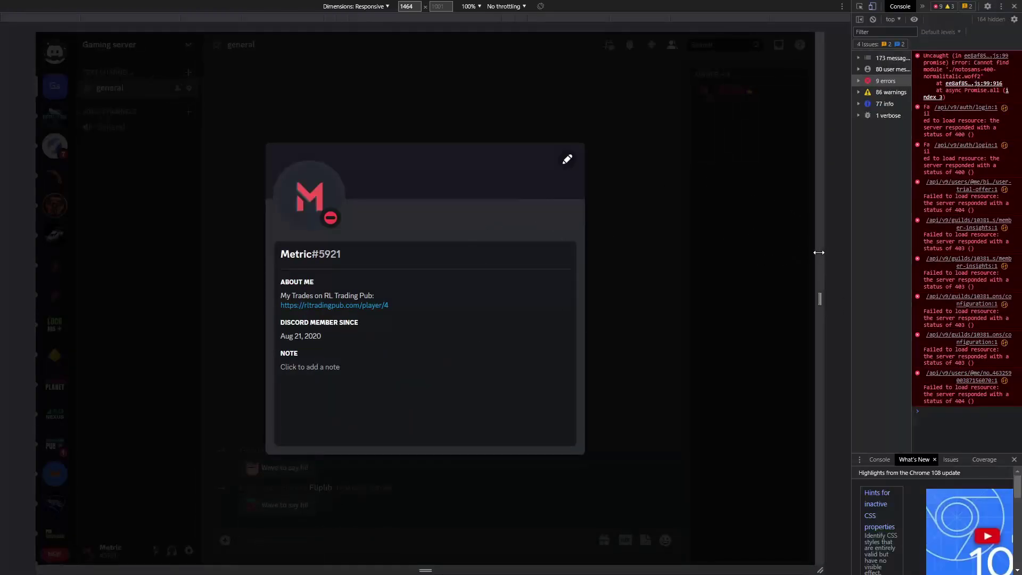
drag(817, 253, 828, 251)
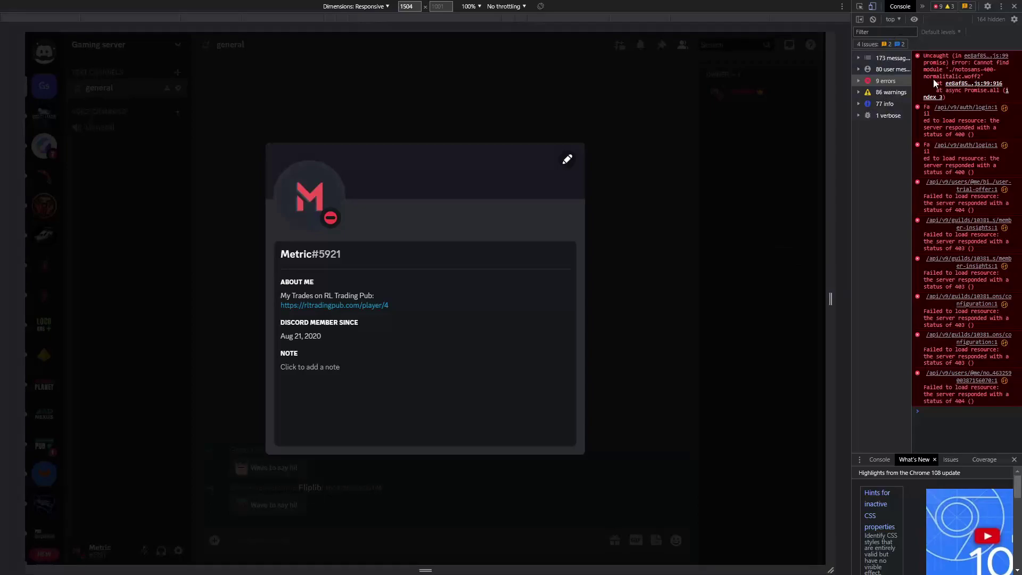
click(923, 8)
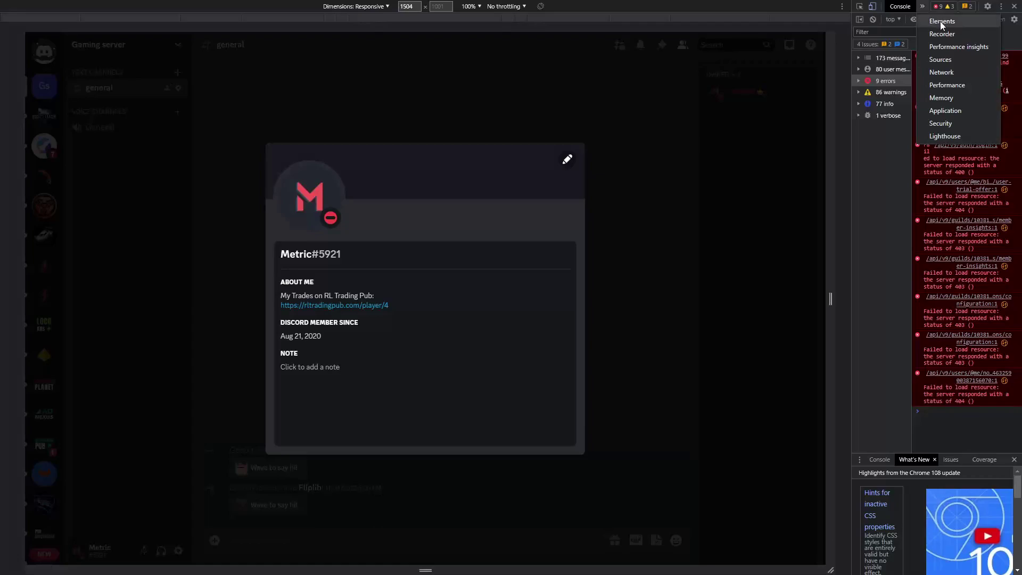
click(942, 22)
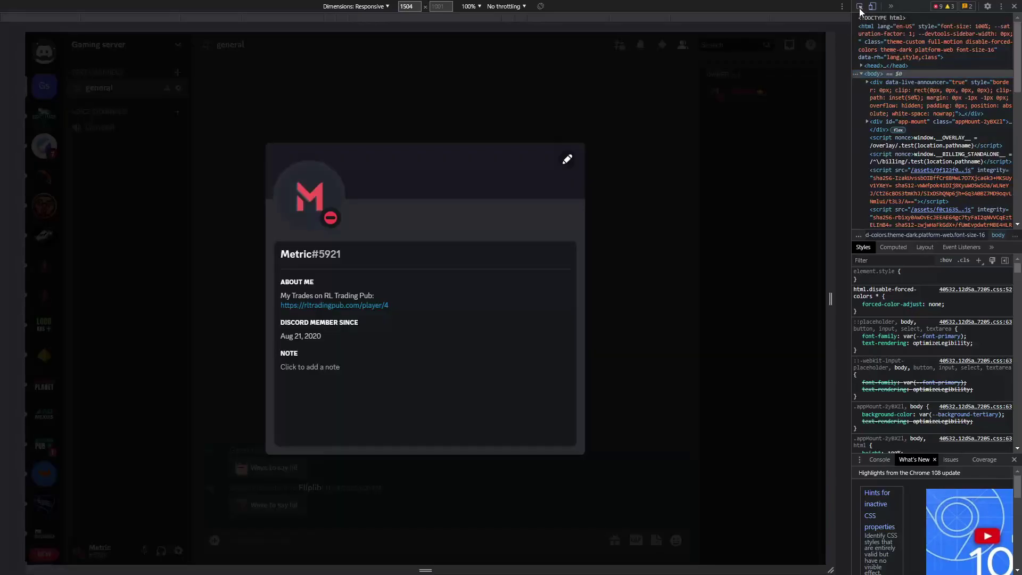
- Inspect the profile picture and expand wrapper, svg, foreignObject and avatarStack to reveal its img
click(859, 6)
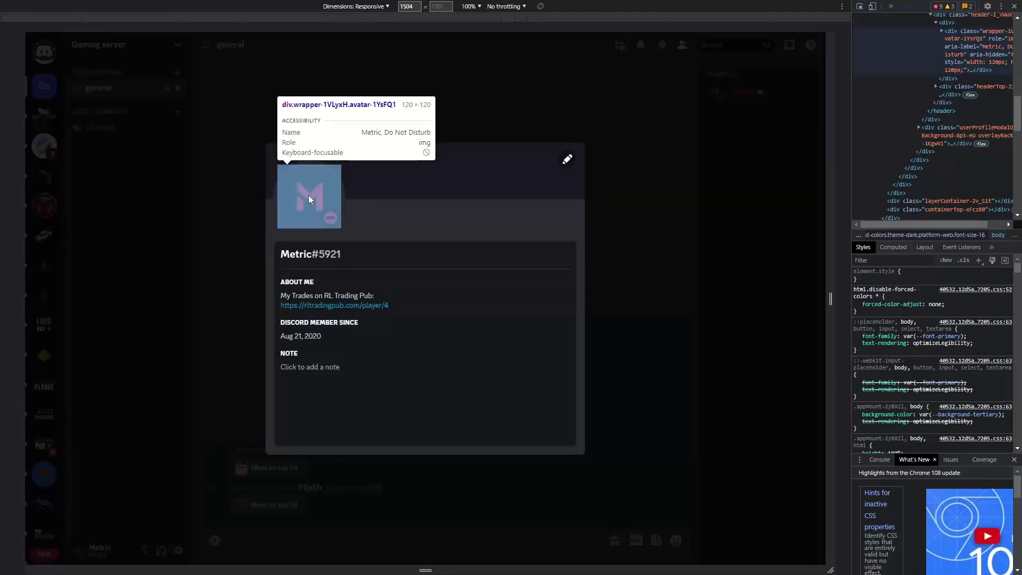
click(310, 198)
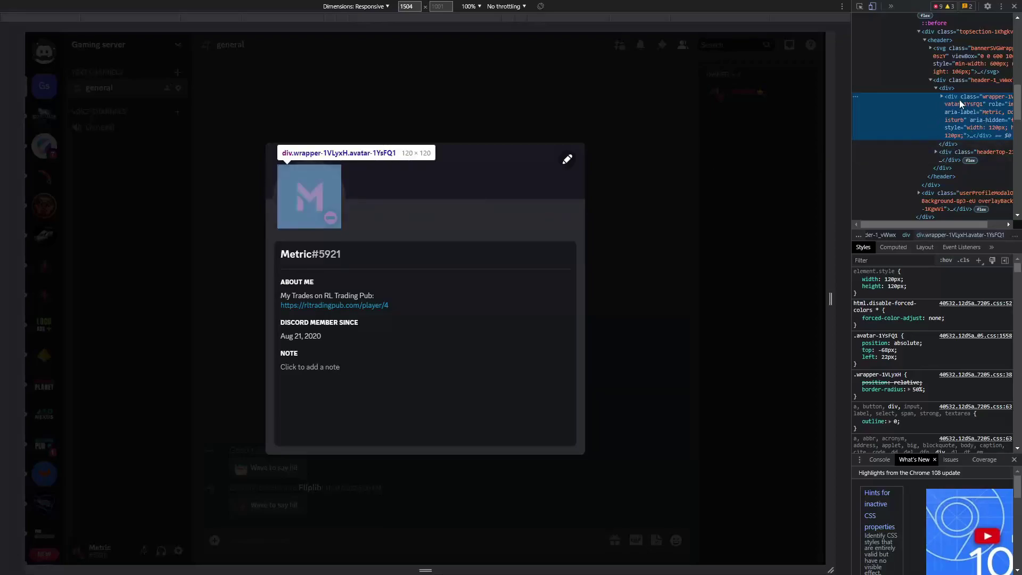
drag(933, 224, 951, 225)
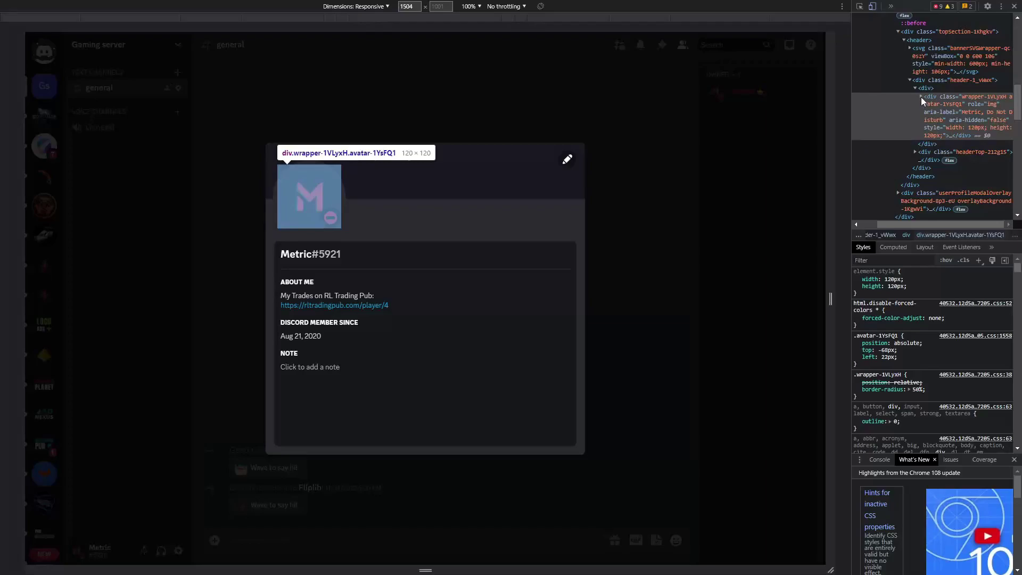
click(921, 97)
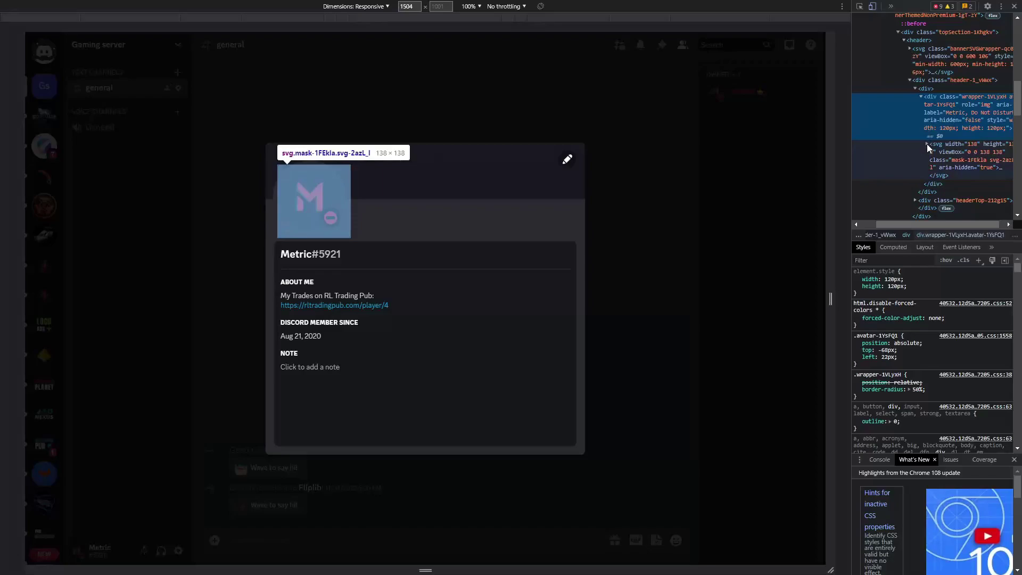
click(928, 143)
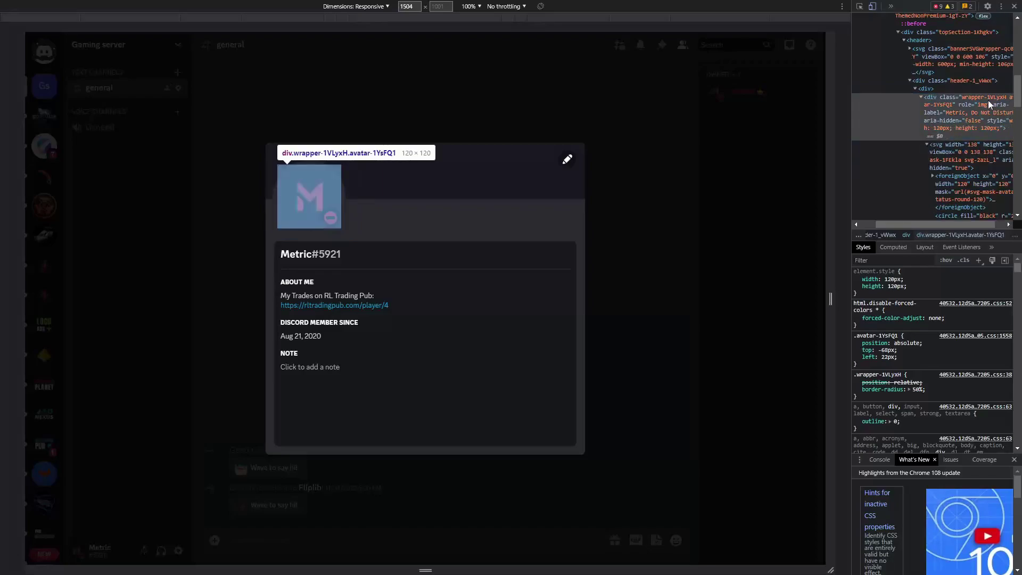
drag(1020, 99, 1021, 114)
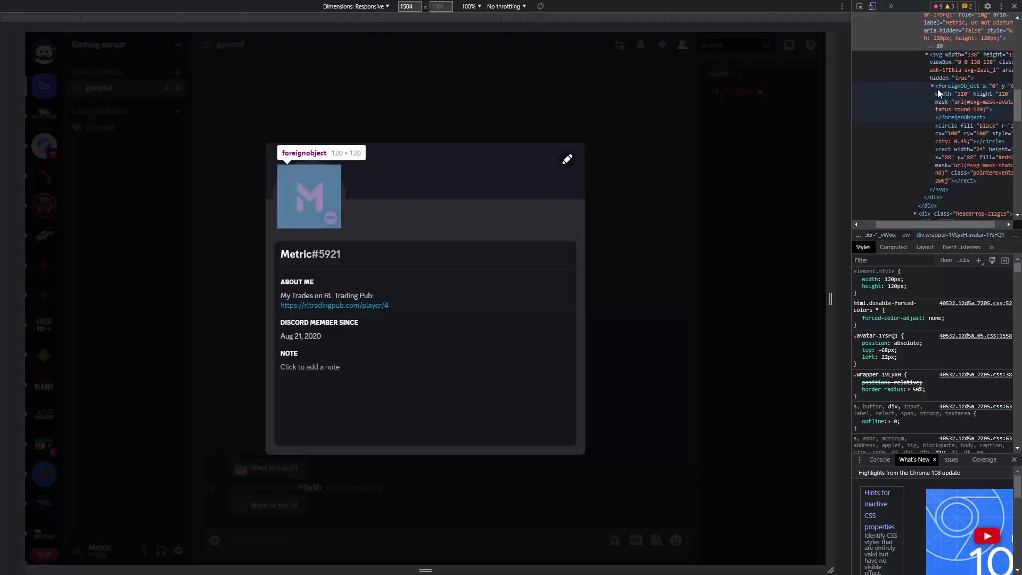
click(932, 86)
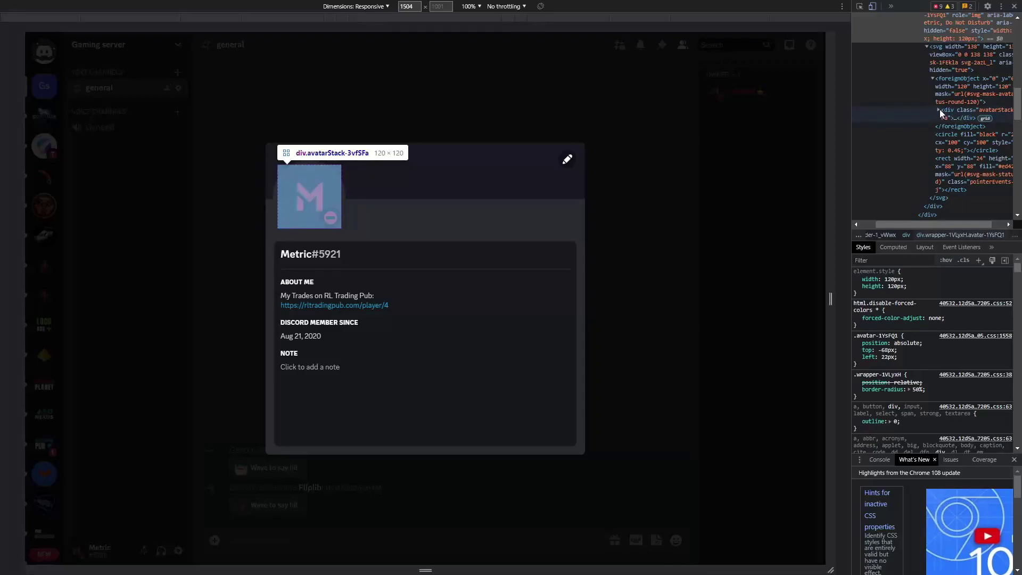
click(939, 109)
mouse_move(983, 130)
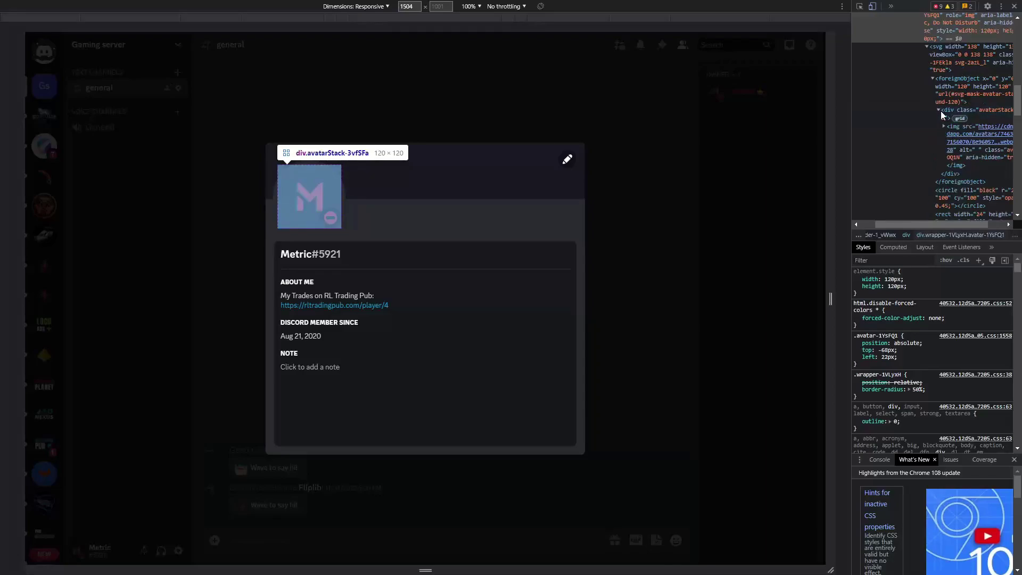
- Bring up the context menu for the avatar img's discordapp CDN source link
right_click(968, 133)
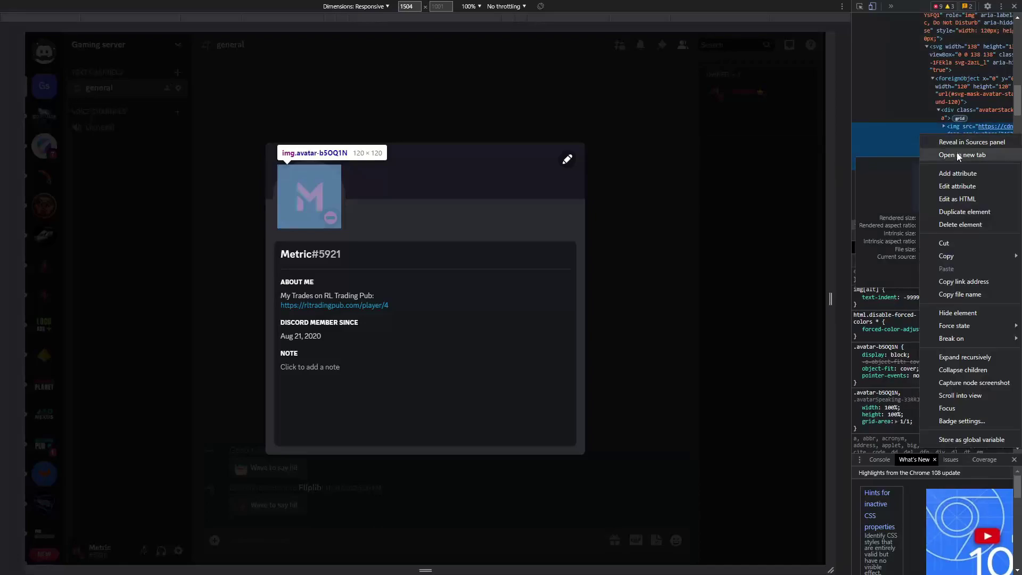